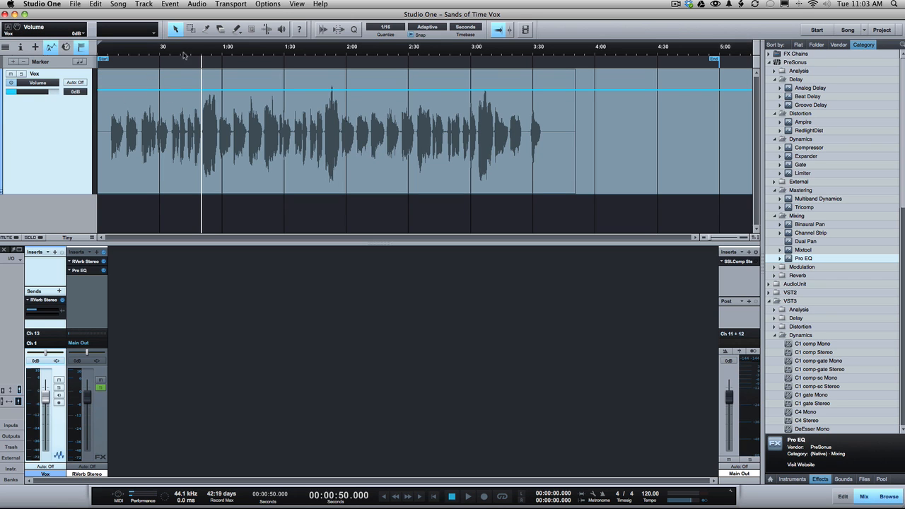
Draw a volume automation dip on the Vox track over the loud phrase between about 0:50 and 0:59.
drag(197, 54, 198, 58)
scroll(205, 124, left, 2)
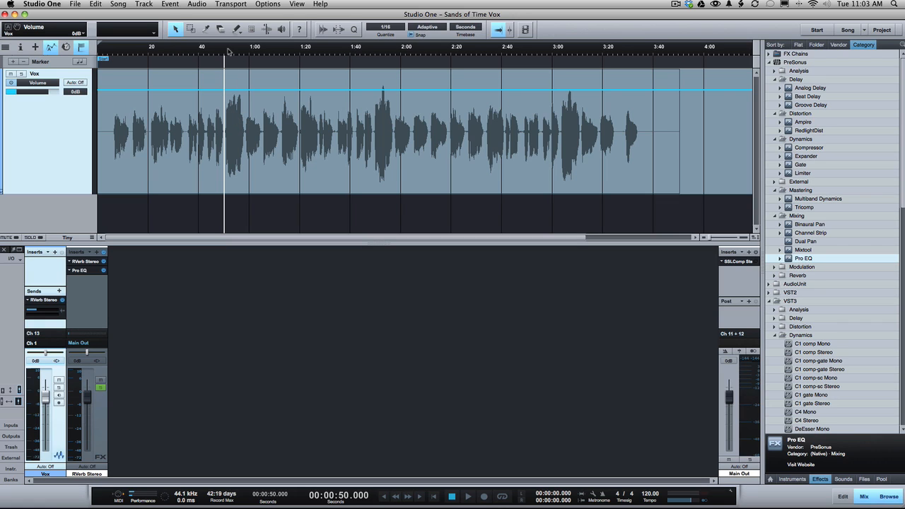
drag(228, 51, 229, 75)
click(209, 91)
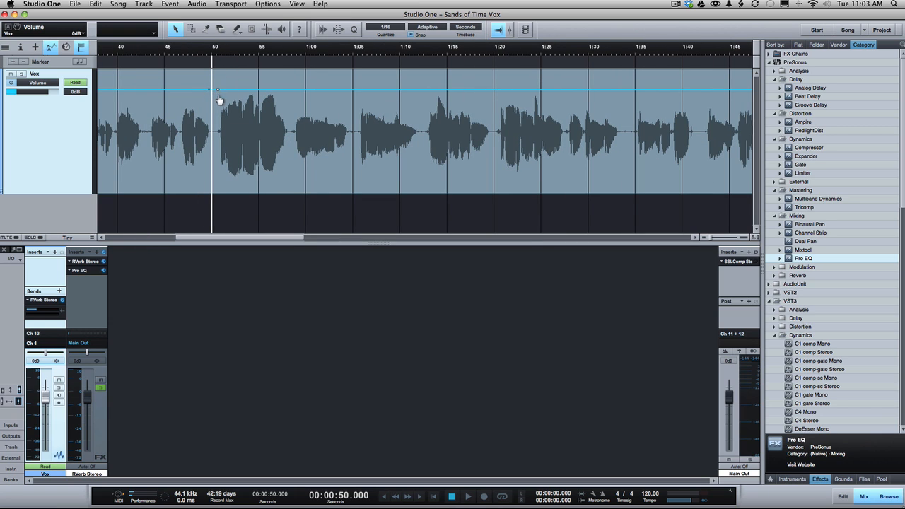
drag(219, 97, 220, 99)
click(288, 100)
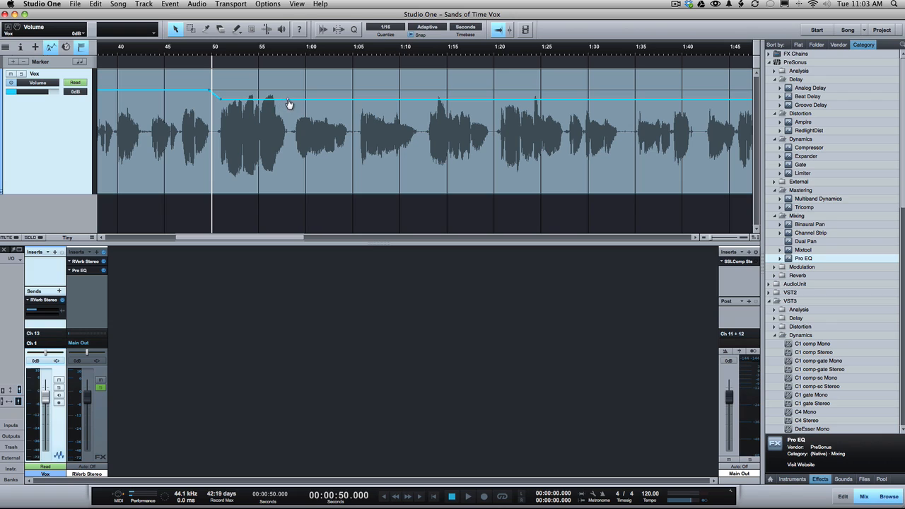
drag(297, 98, 296, 90)
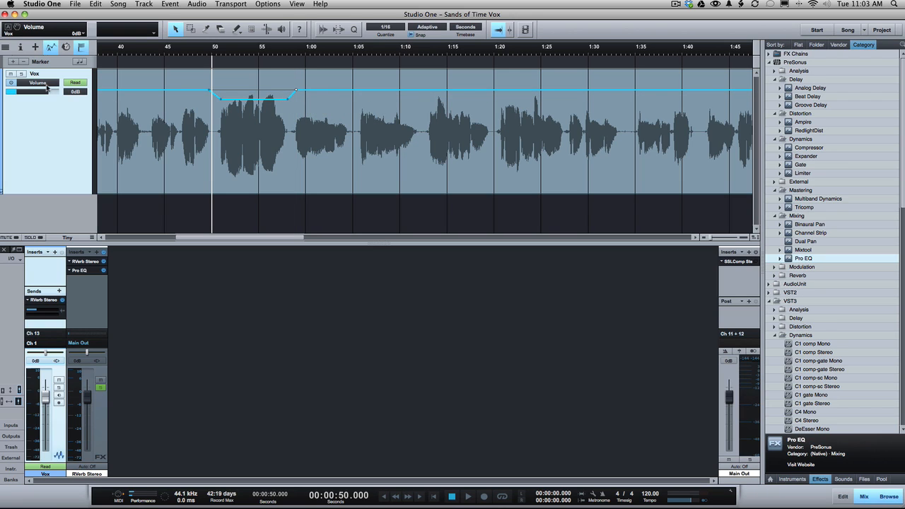
Undo the last automation edit and hide the Vox track's automation so its audio clip can be edited.
drag(255, 49, 255, 24)
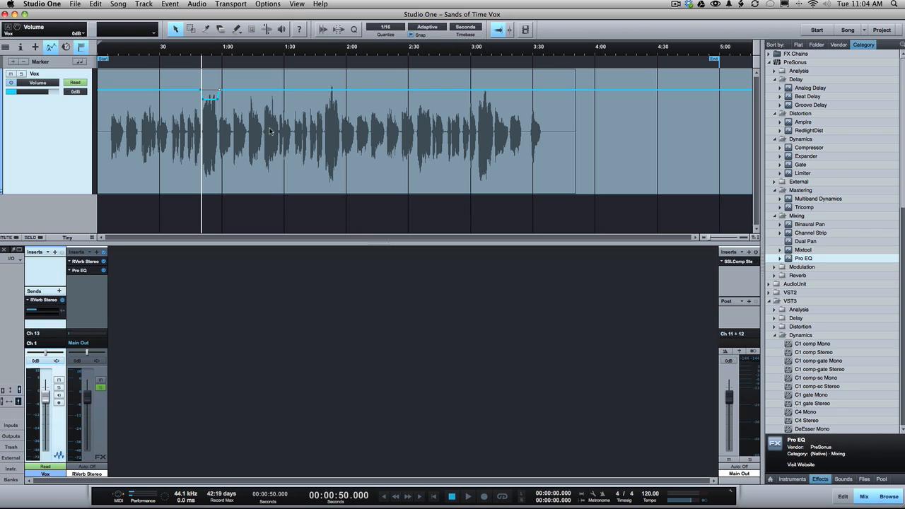
drag(273, 132, 172, 119)
key(super+z)
key(a)
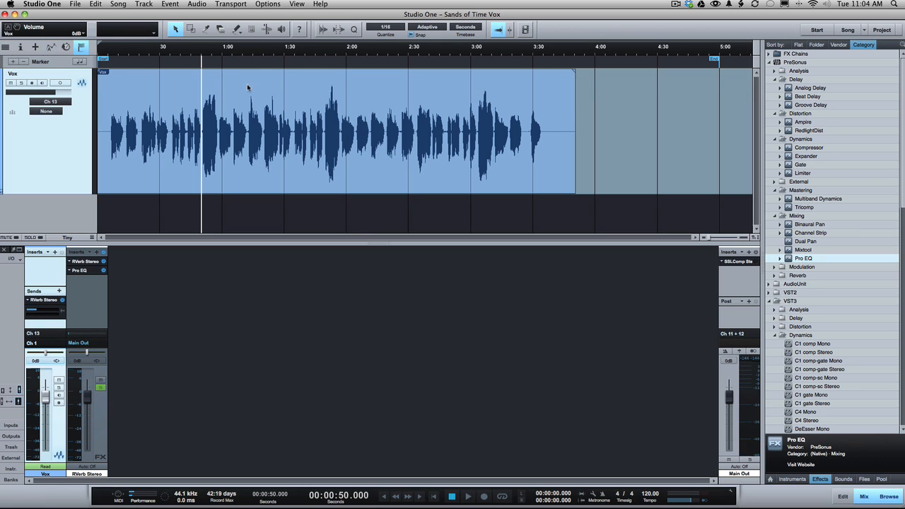
Hide the effects browser to widen the arrangement and place the playhead at 0:31.
drag(252, 53, 252, 78)
scroll(279, 99, left, 10)
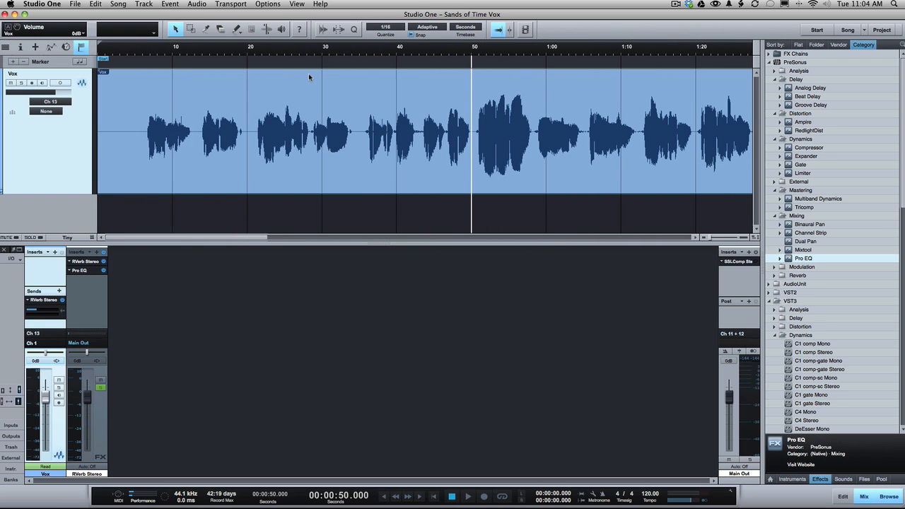
key(F5)
drag(330, 54, 329, 37)
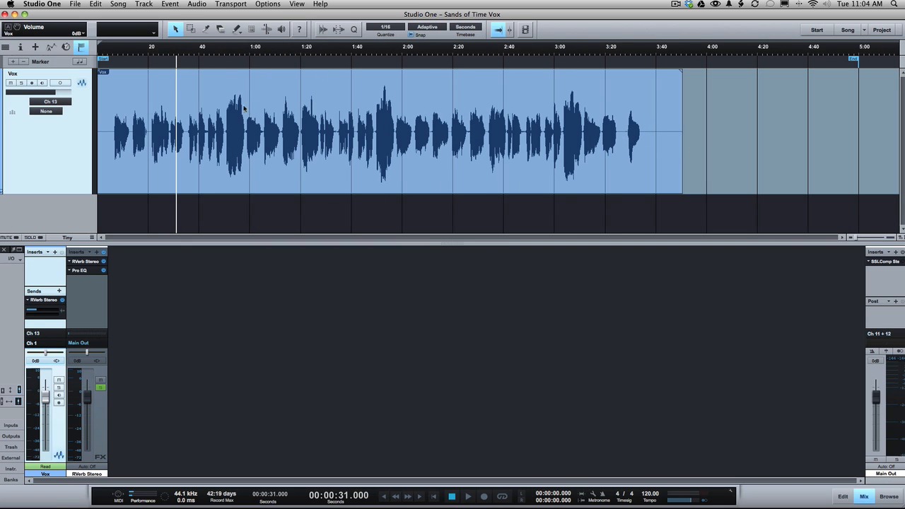
Split the Vox clip at about 0:50 and 0:58 around the first loud phrase and lower that section's clip gain.
drag(228, 51, 229, 70)
key(3)
click(215, 102)
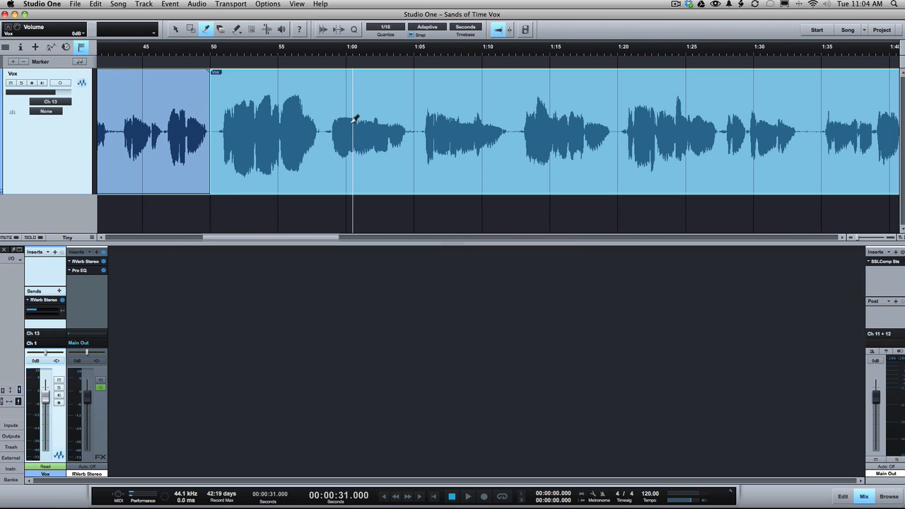
click(325, 122)
key(1)
click(289, 108)
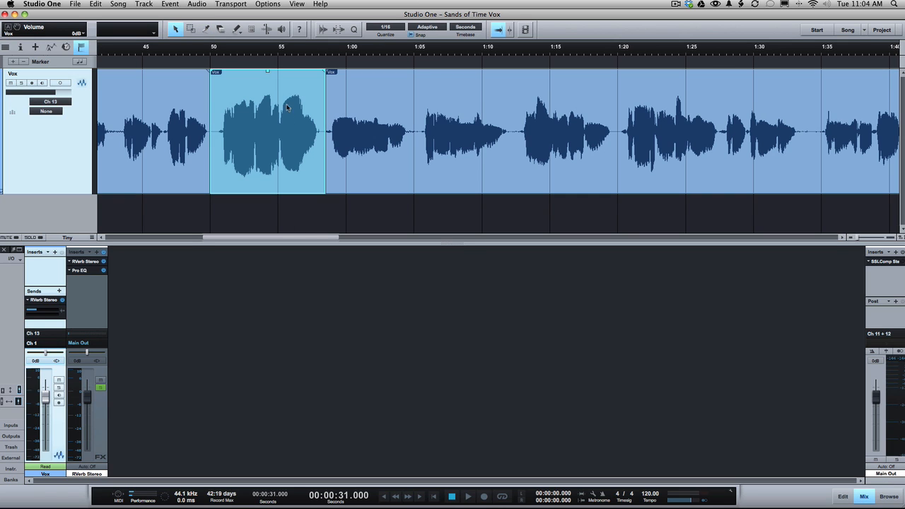
mouse_move(267, 74)
mouse_down()
mouse_move(270, 103)
mouse_move(271, 59)
mouse_move(265, 83)
mouse_move(268, 70)
mouse_up()
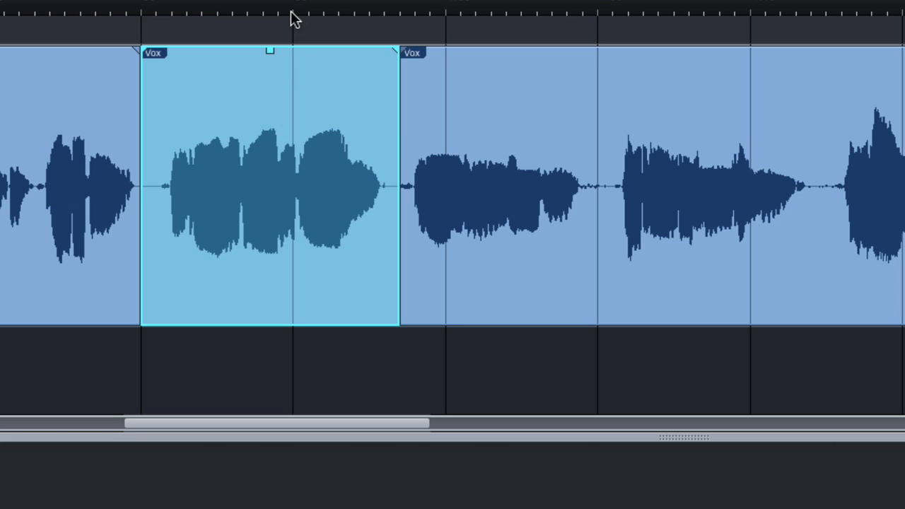
drag(294, 11, 299, 8)
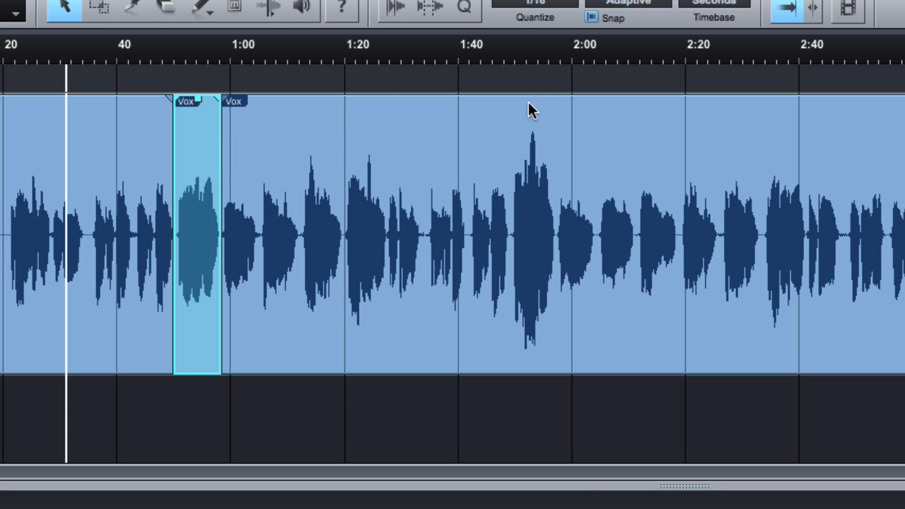
Split out the loud phrase between about 1:49 and 1:57 and lower its clip gain to match the neighbouring phrases.
drag(531, 62, 531, 104)
key(3)
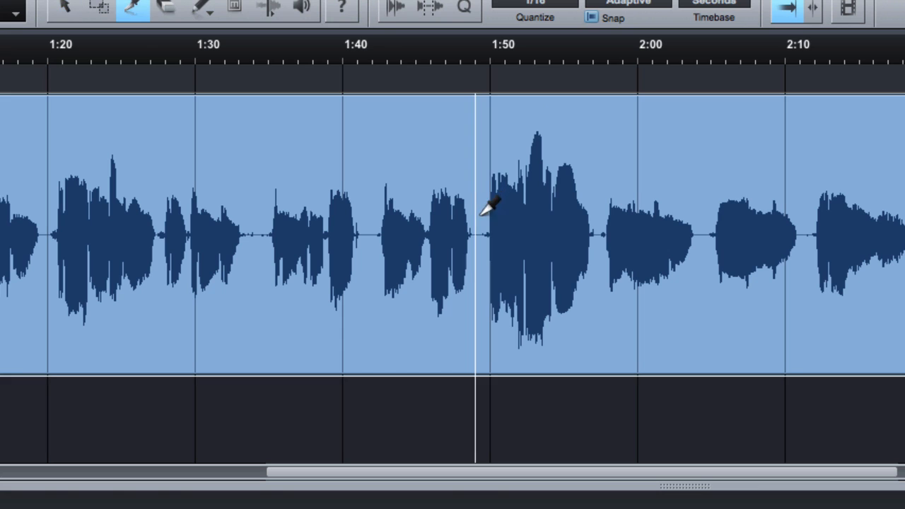
click(476, 213)
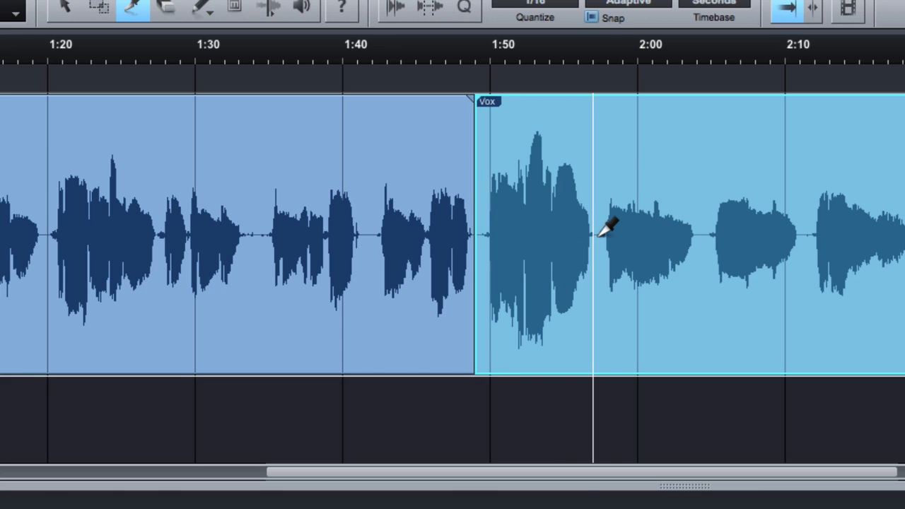
click(599, 227)
key(1)
click(561, 188)
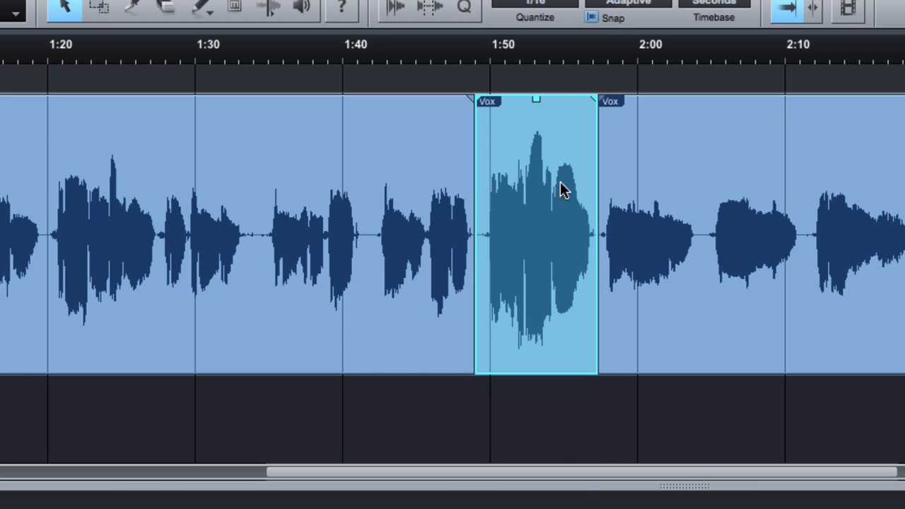
drag(537, 101, 538, 124)
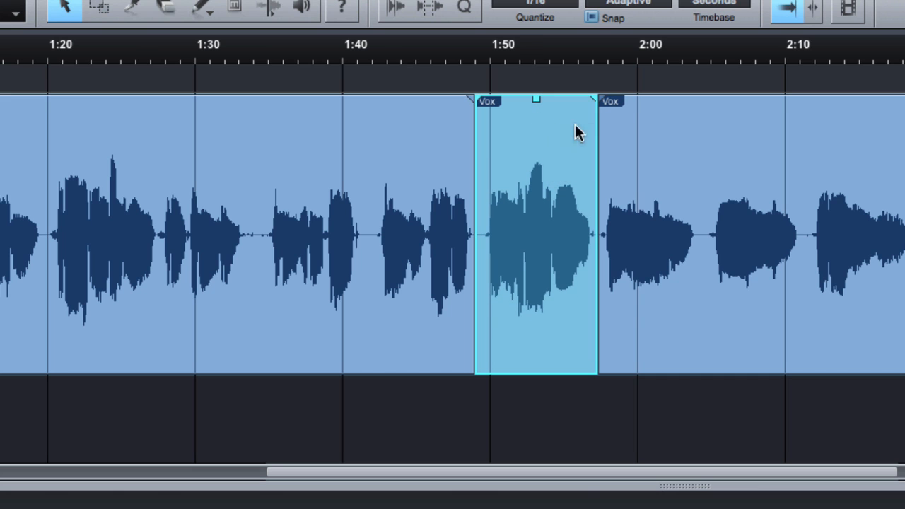
drag(512, 50, 520, 4)
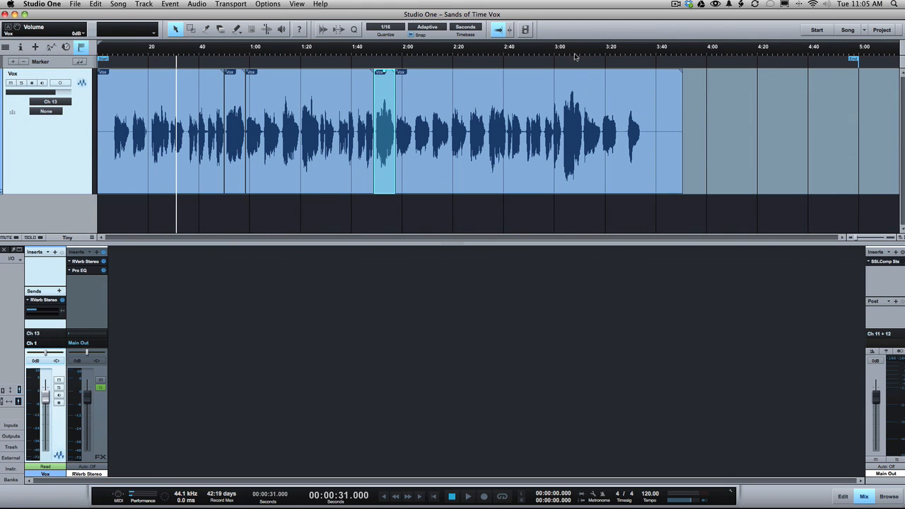
Split out the loud phrase between about 3:03 and 3:11 and lower its clip gain by about 3 dB.
drag(572, 56, 573, 95)
key(3)
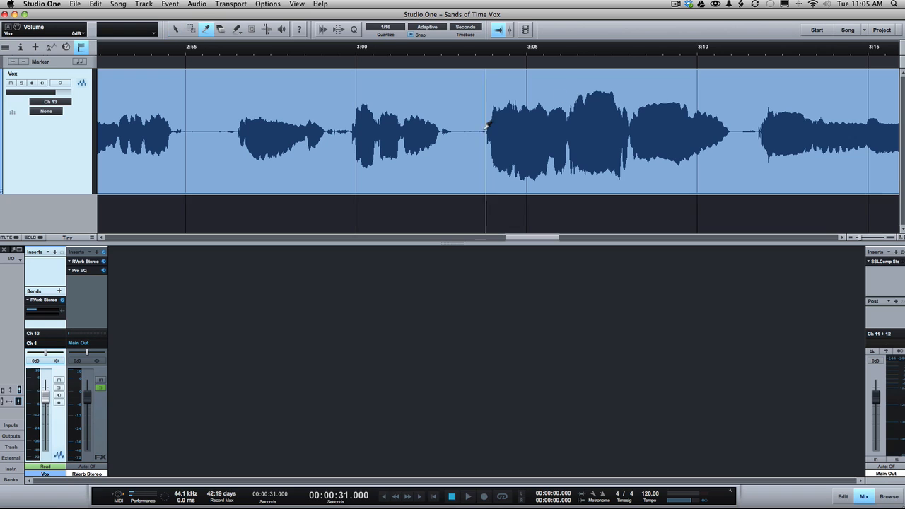
click(470, 131)
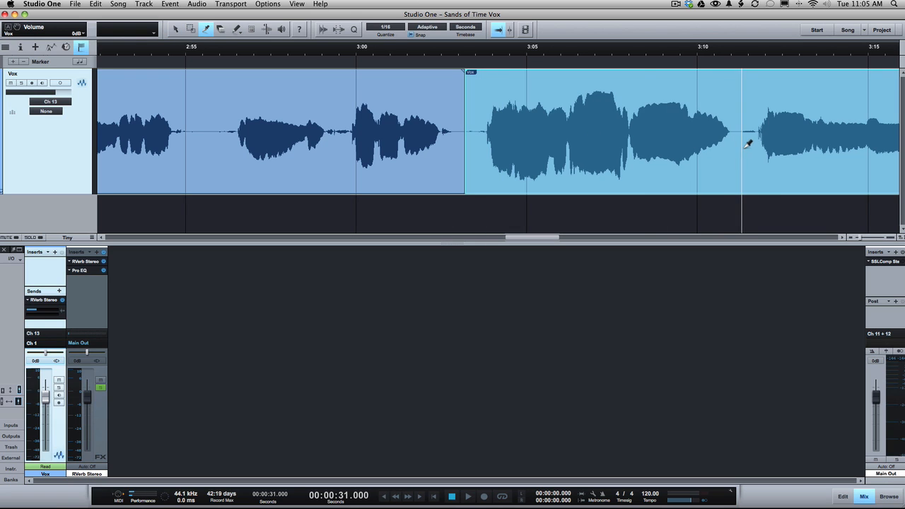
click(739, 141)
key(1)
click(635, 128)
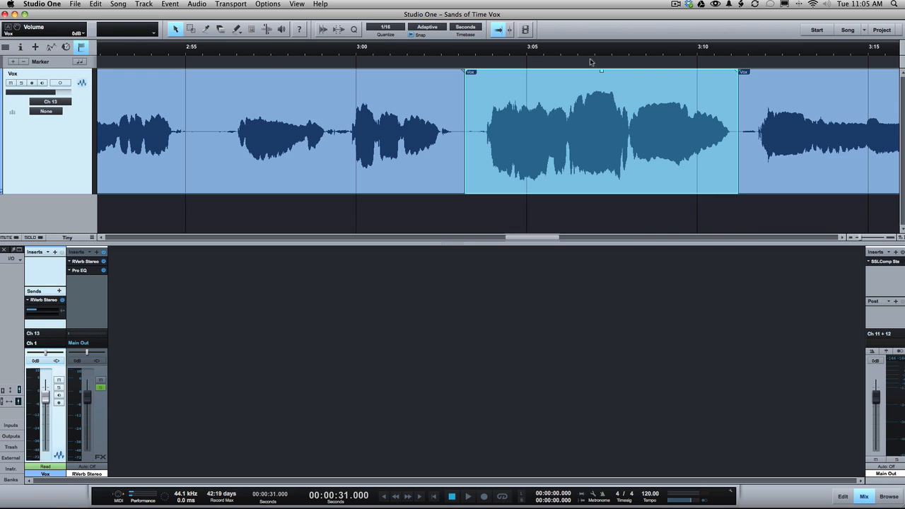
drag(600, 76, 602, 86)
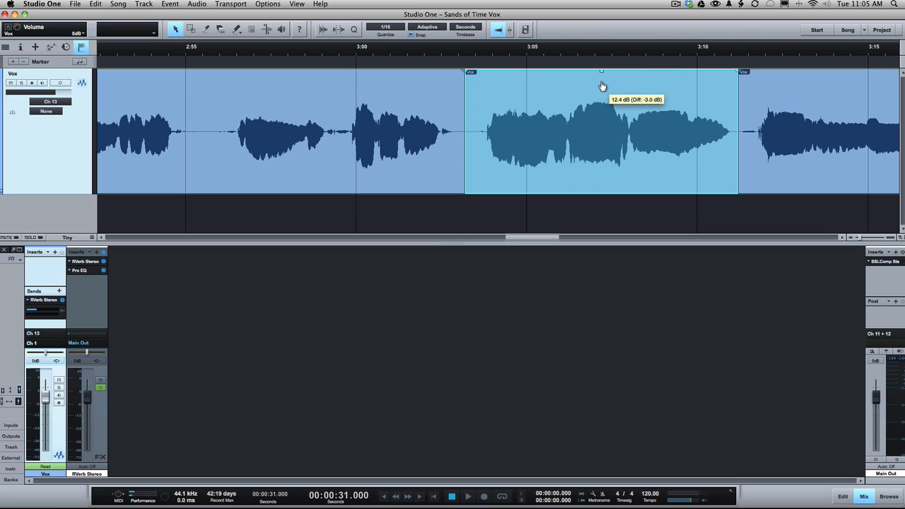
drag(582, 55, 593, 10)
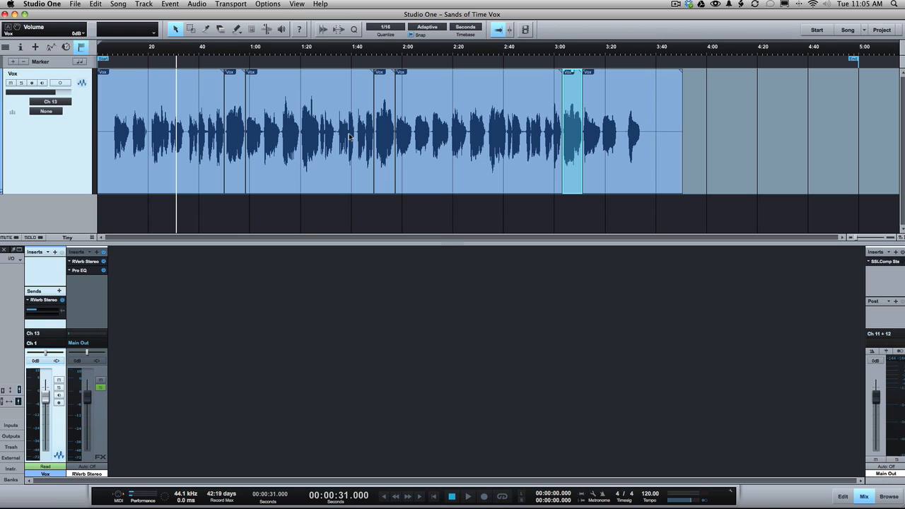
Split the Vox clip at about 1:27 and raise the clip gain of the quiet section up to the 1:49 cut.
drag(328, 54, 330, 83)
key(3)
click(278, 128)
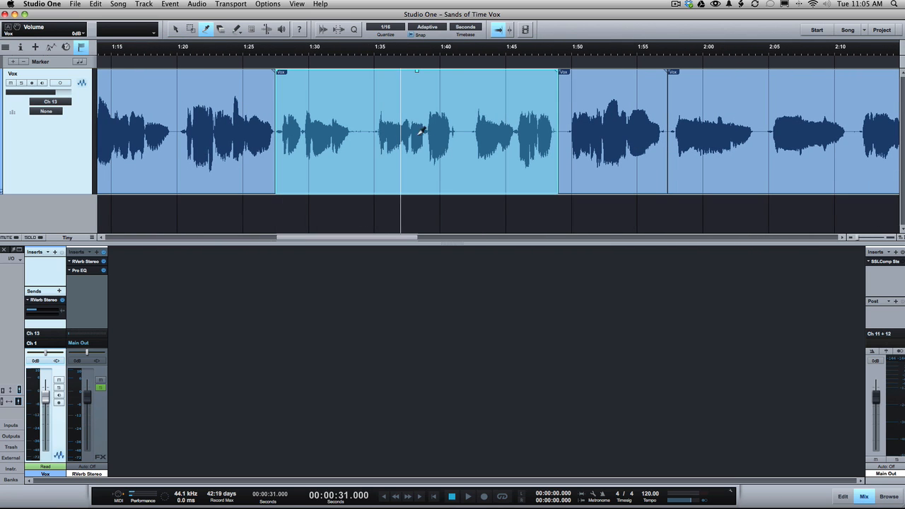
key(1)
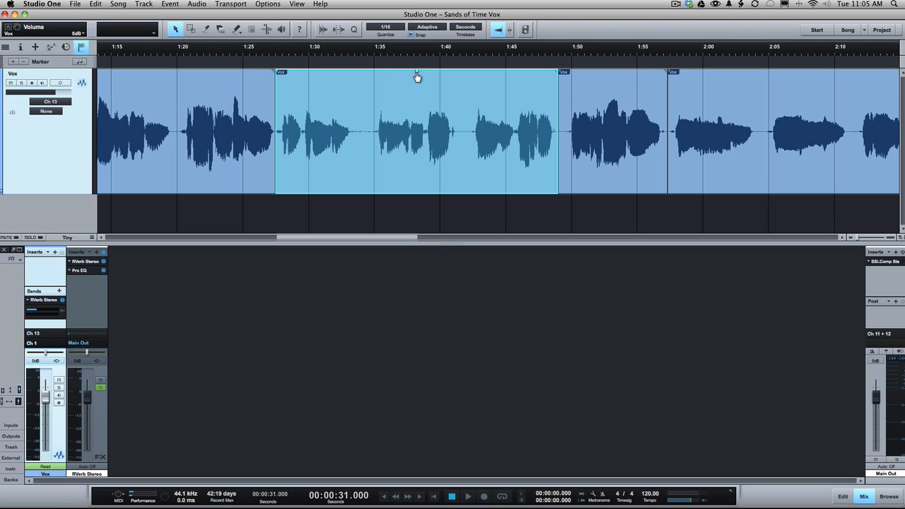
drag(417, 77, 418, 70)
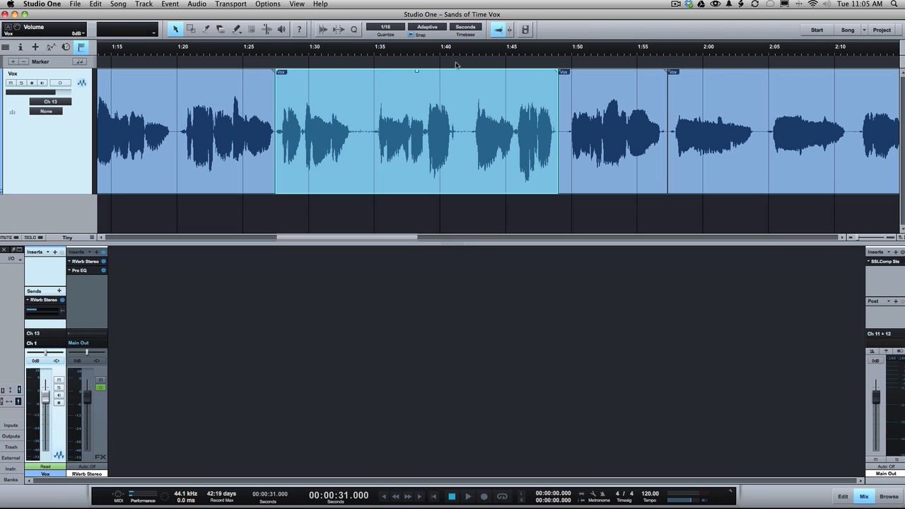
key(shift+z)
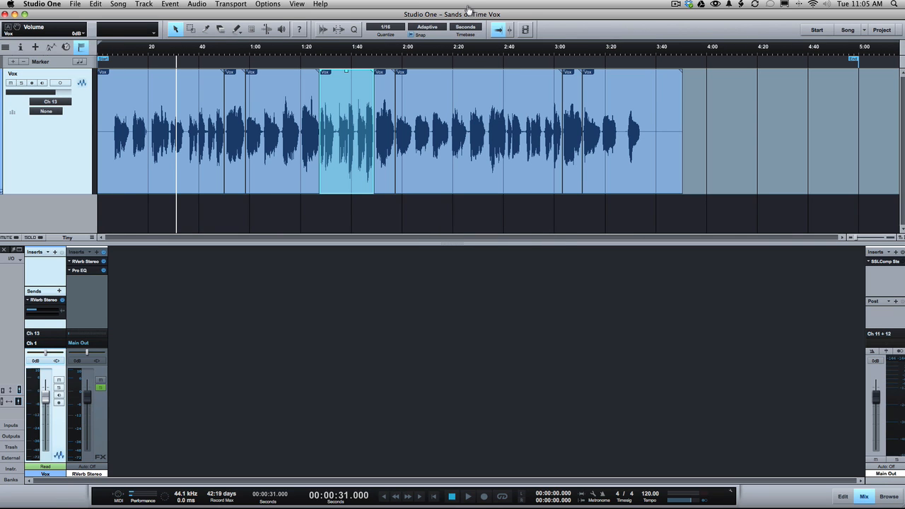
click(455, 120)
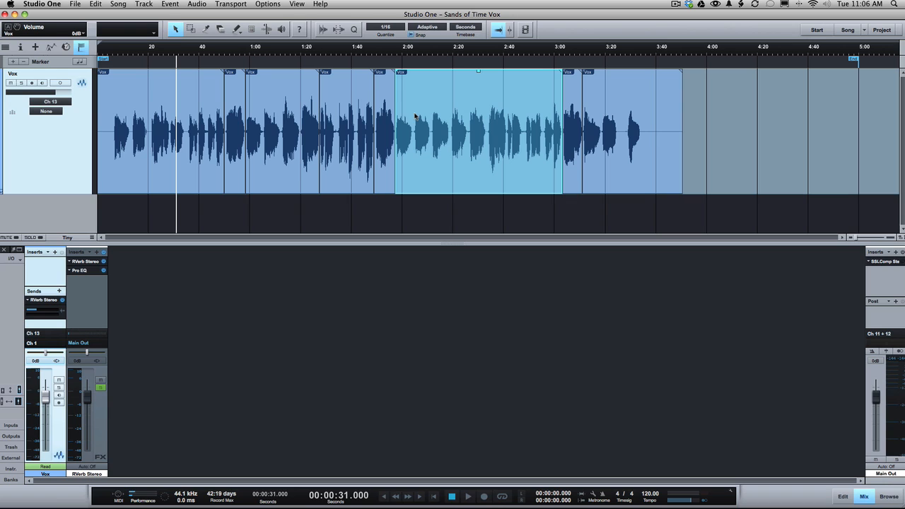
click(189, 106)
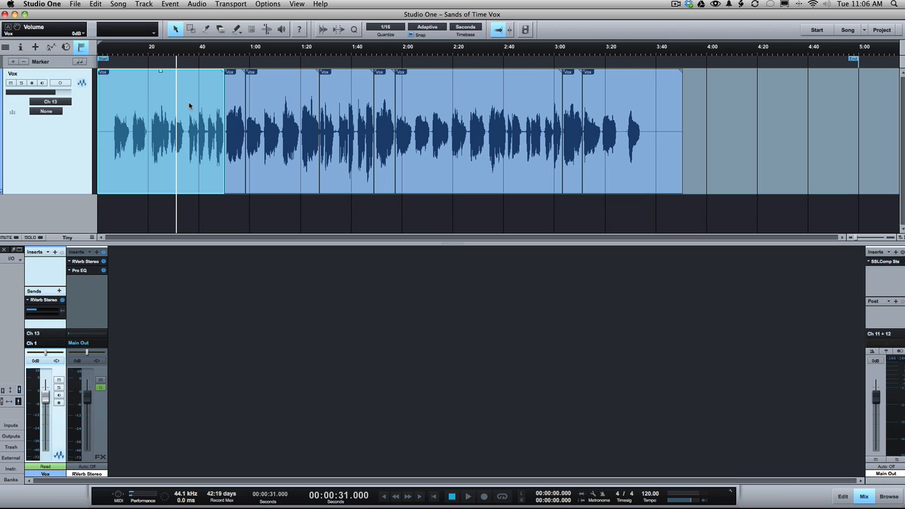
click(238, 128)
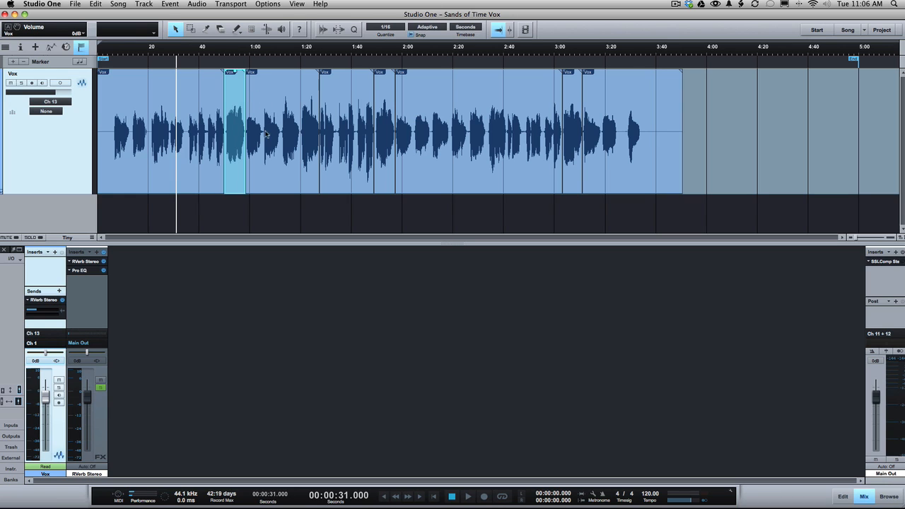
click(280, 135)
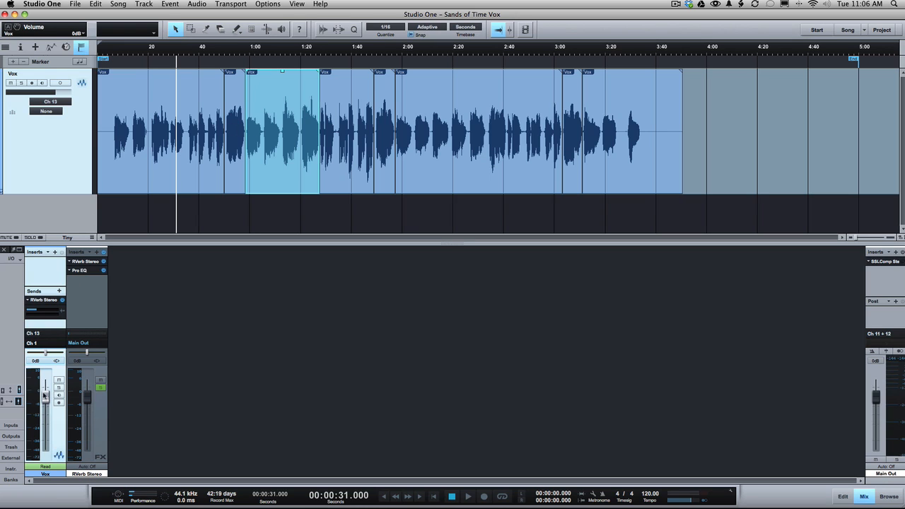
Set the Vox channel fader to about +0.3 dB and briefly play back the track.
mouse_move(45, 398)
mouse_down()
mouse_move(44, 423)
mouse_move(44, 390)
mouse_move(46, 402)
mouse_up()
key(space)
key(space)
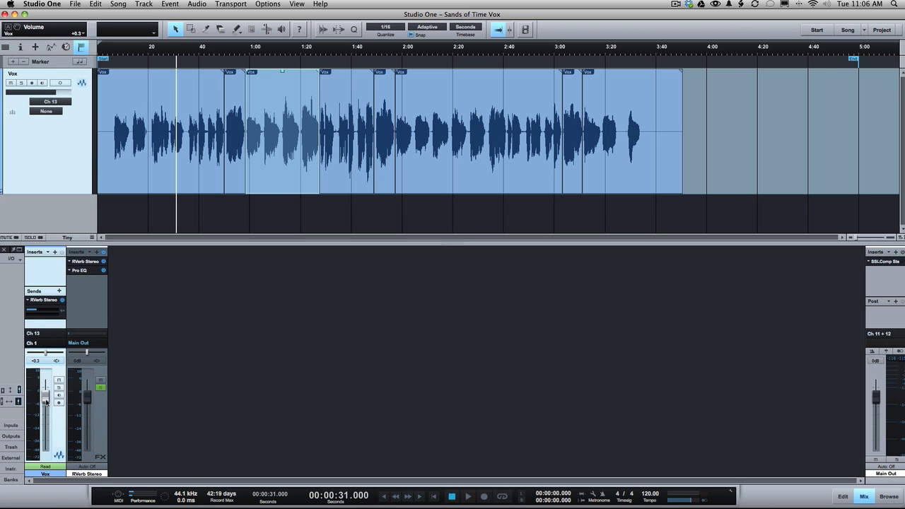